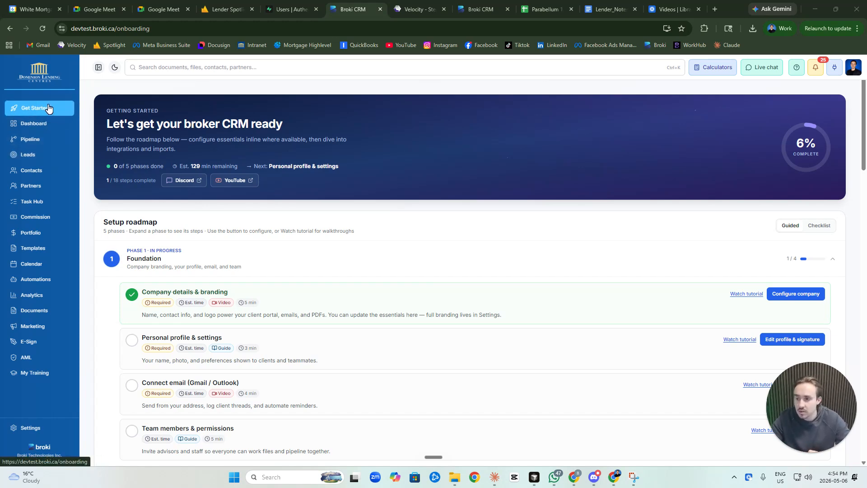
Step: Review the five phases of the setup roadmap, collapsing the Foundation phase and expanding it again
{"action": "scroll", "coordinate": [499, 320], "scroll_direction": "down", "scroll_amount": 1}
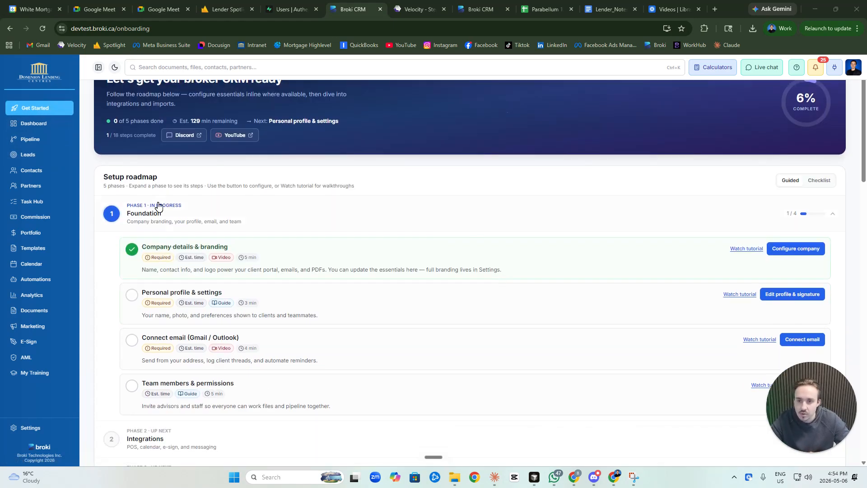
{"action": "left_click", "coordinate": [260, 213]}
{"action": "scroll", "coordinate": [260, 213], "scroll_direction": "down", "scroll_amount": 1}
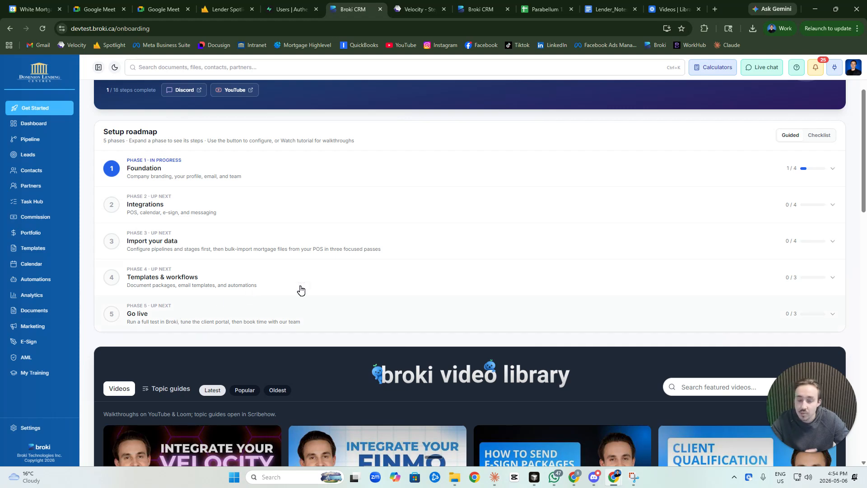
{"action": "scroll", "coordinate": [298, 291], "scroll_direction": "up", "scroll_amount": 2}
{"action": "left_click", "coordinate": [303, 256]}
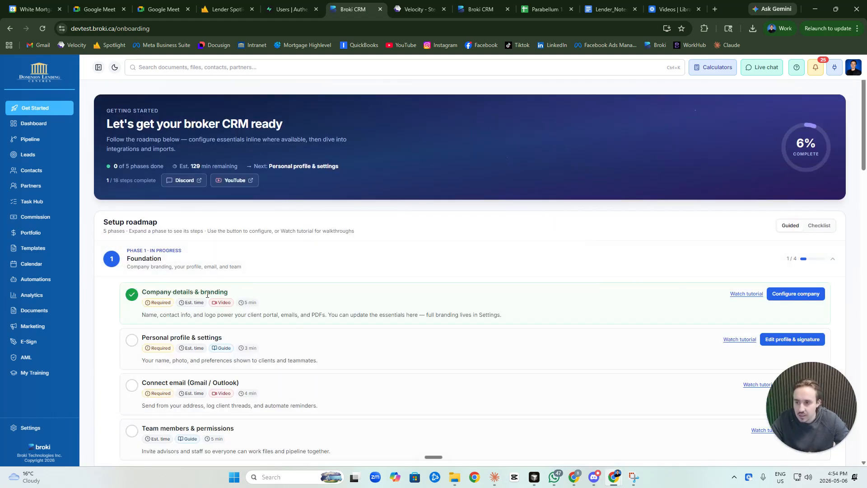
Step: Open the company details and branding configuration from the Foundation phase, review the logos and company details, and close it
{"action": "left_click", "coordinate": [802, 303]}
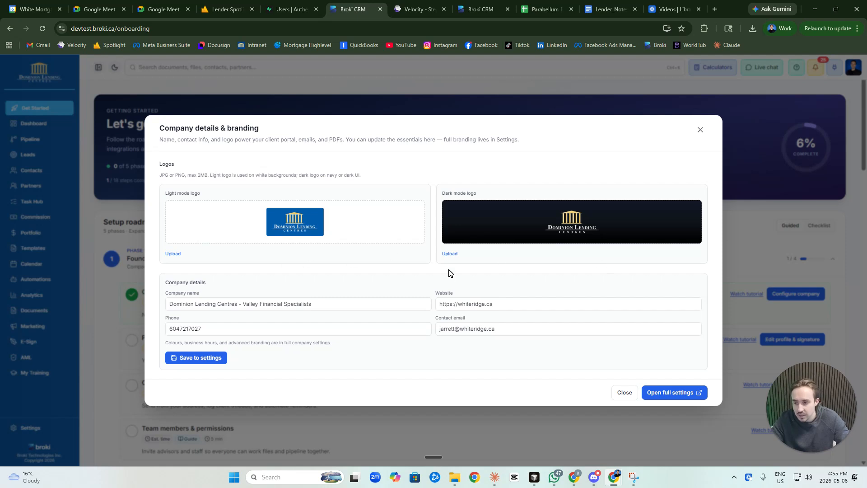
{"action": "left_click_drag", "start_coordinate": [166, 284], "coordinate": [209, 286]}
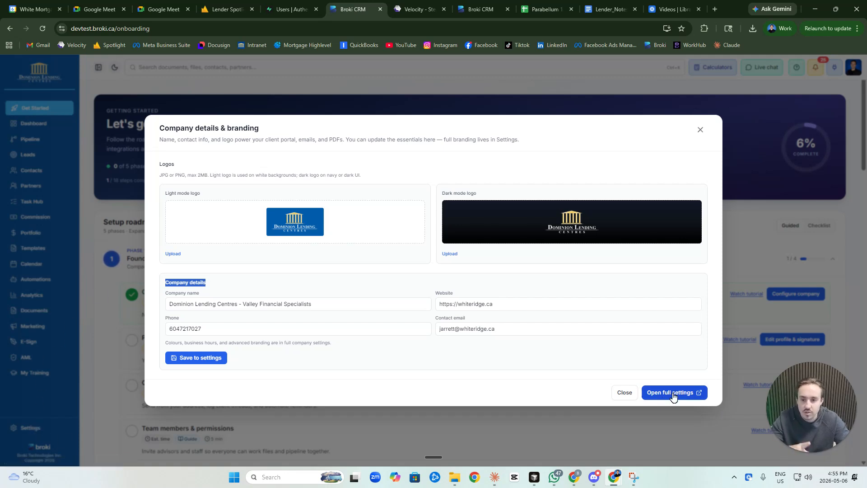
{"action": "left_click", "coordinate": [624, 397]}
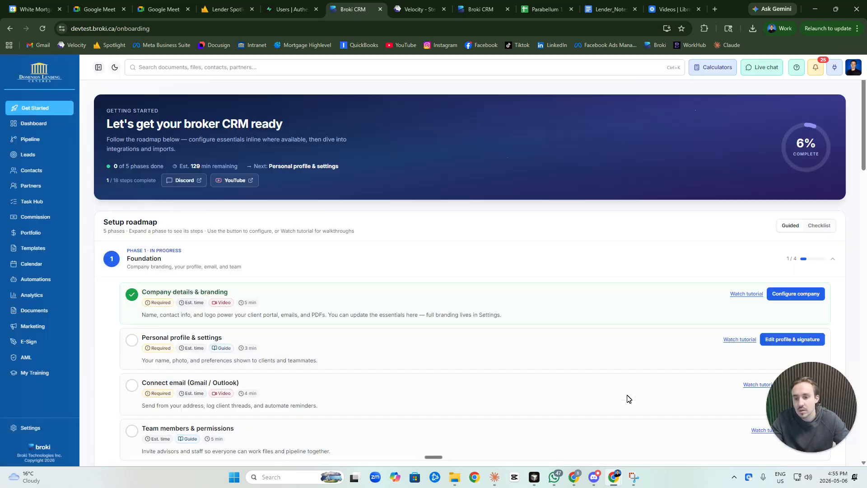
Step: Open the Company Profile settings and review the company's contact information fields
{"action": "left_click", "coordinate": [40, 432]}
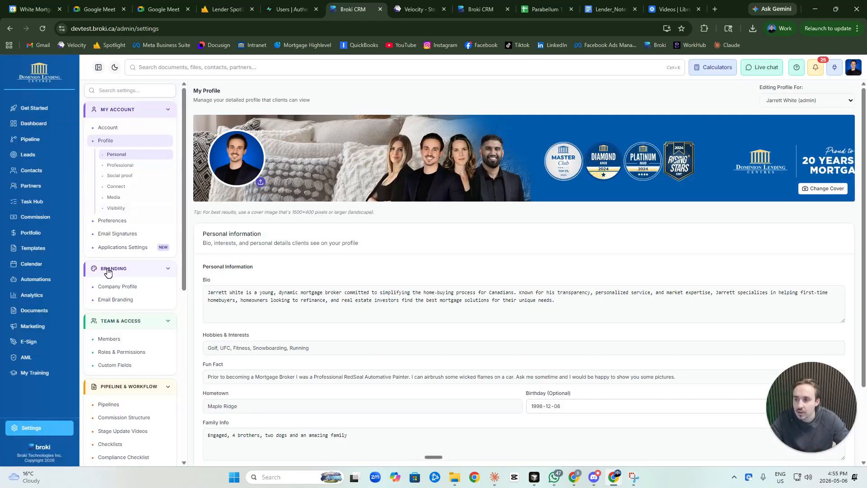
{"action": "left_click", "coordinate": [112, 289]}
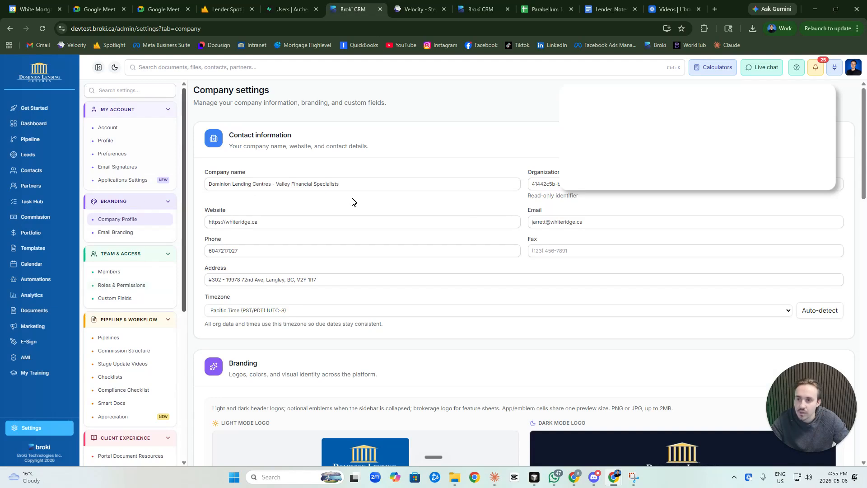
{"action": "left_click", "coordinate": [277, 186]}
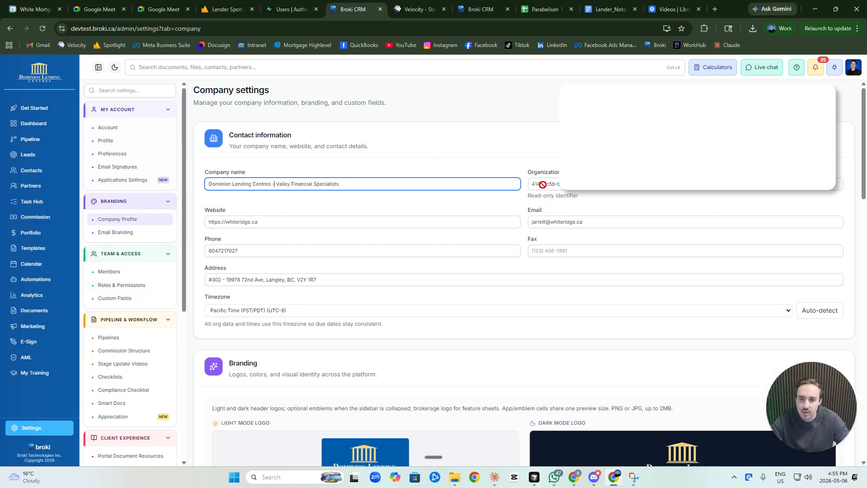
{"action": "scroll", "coordinate": [540, 192], "scroll_direction": "down", "scroll_amount": 3}
{"action": "scroll", "coordinate": [551, 197], "scroll_direction": "up", "scroll_amount": 1}
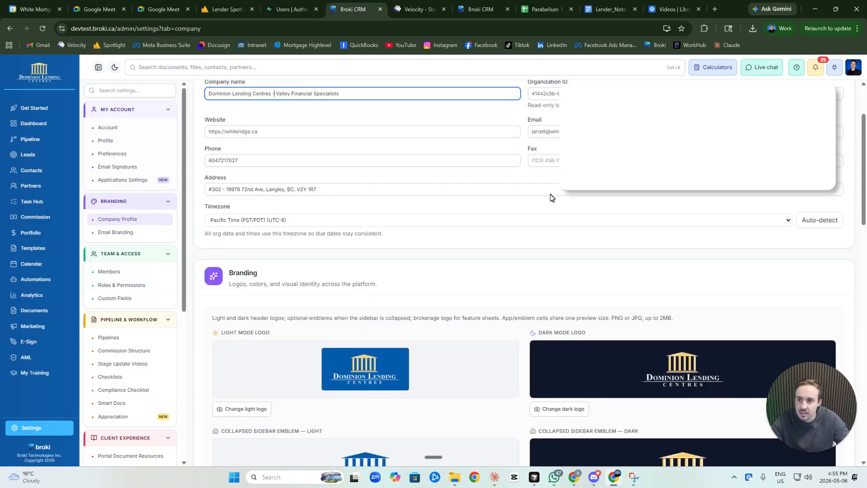
{"action": "scroll", "coordinate": [524, 271], "scroll_direction": "down", "scroll_amount": 1}
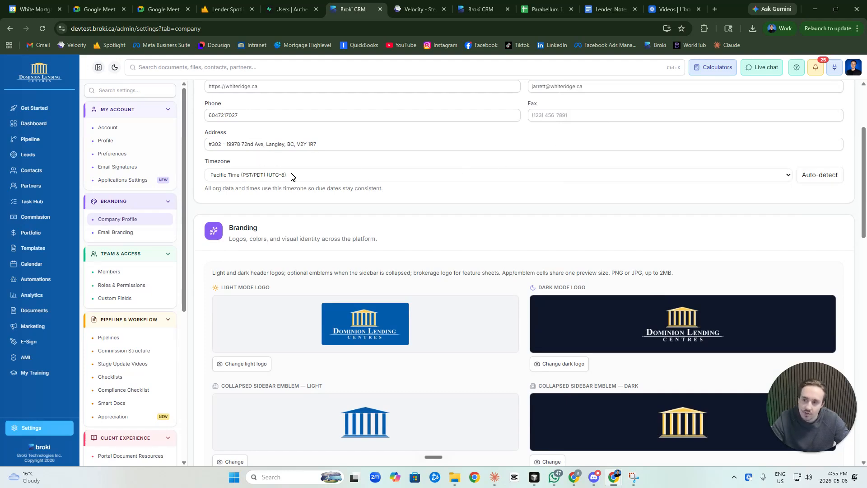
Step: Examine the timezone setting and the light and dark mode logos in the company's Branding section
{"action": "scroll", "coordinate": [607, 184], "scroll_direction": "down", "scroll_amount": 3}
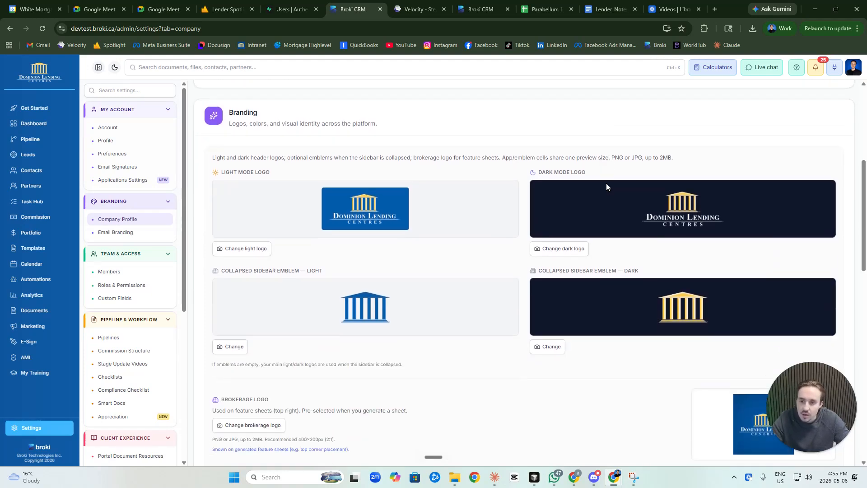
{"action": "scroll", "coordinate": [598, 253], "scroll_direction": "up", "scroll_amount": 1}
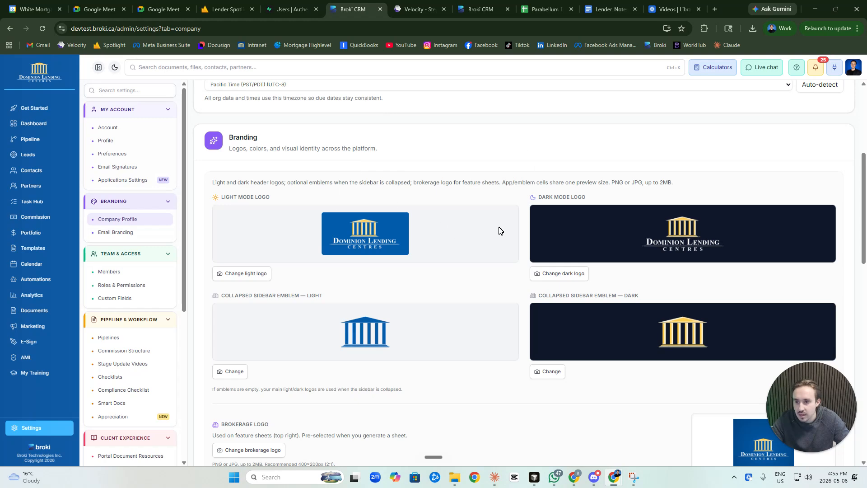
{"action": "scroll", "coordinate": [507, 219], "scroll_direction": "up", "scroll_amount": 5}
{"action": "scroll", "coordinate": [508, 219], "scroll_direction": "down", "scroll_amount": 7}
{"action": "scroll", "coordinate": [507, 219], "scroll_direction": "up", "scroll_amount": 4}
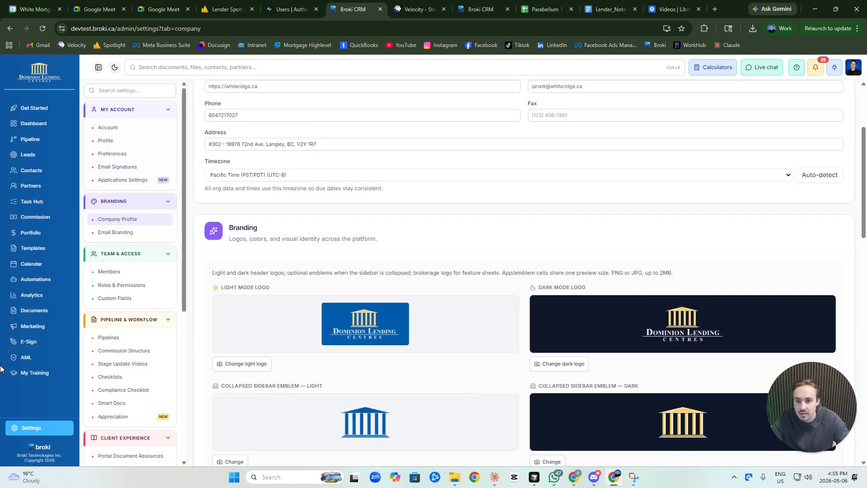
{"action": "scroll", "coordinate": [344, 329], "scroll_direction": "down", "scroll_amount": 2}
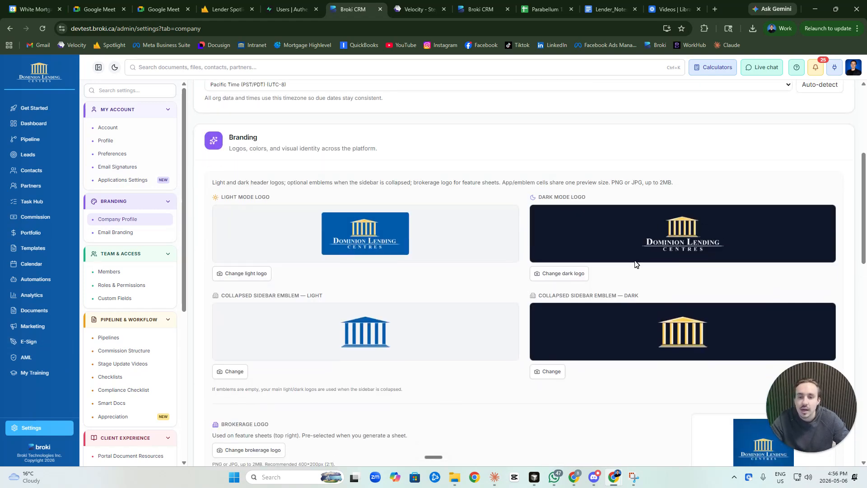
{"action": "scroll", "coordinate": [682, 267], "scroll_direction": "down", "scroll_amount": 1}
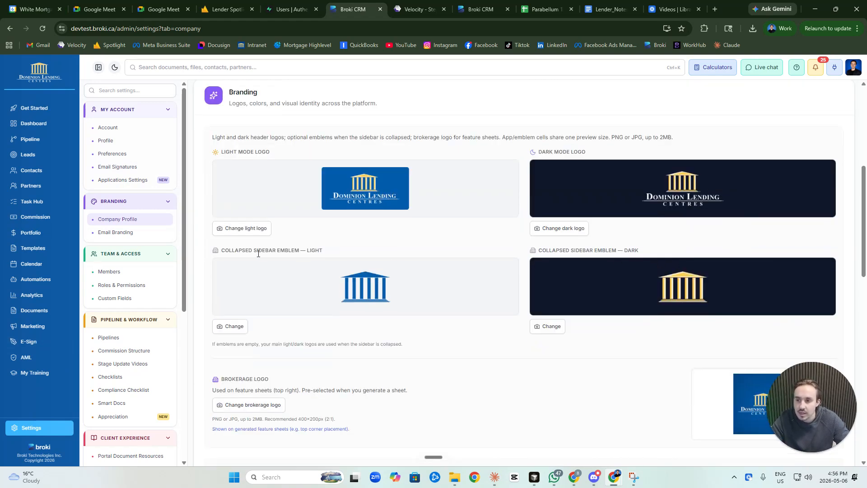
Step: Collapse and expand the sidebar to compare the collapsed sidebar emblem with the full company logo
{"action": "left_click_drag", "start_coordinate": [254, 251], "coordinate": [295, 253]}
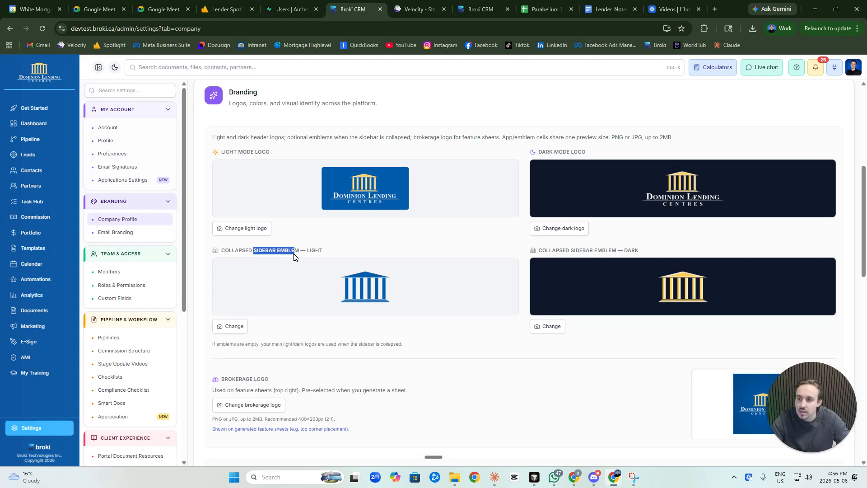
{"action": "left_click", "coordinate": [98, 68]}
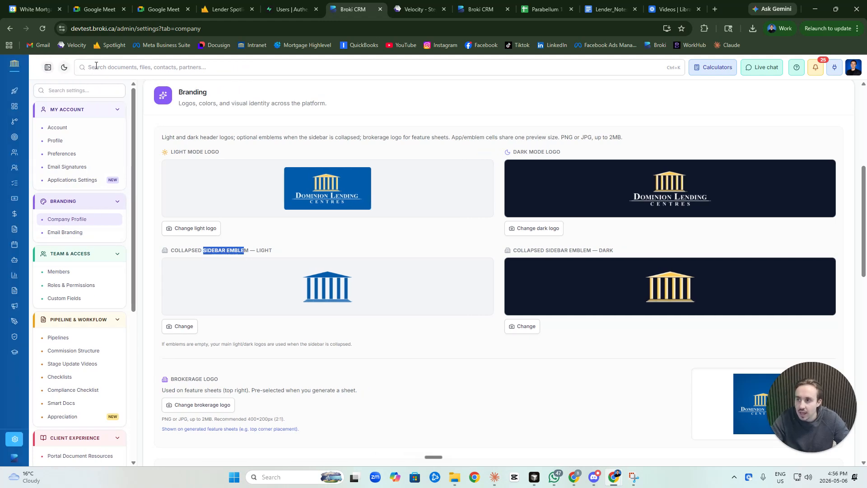
{"action": "left_click", "coordinate": [47, 67]}
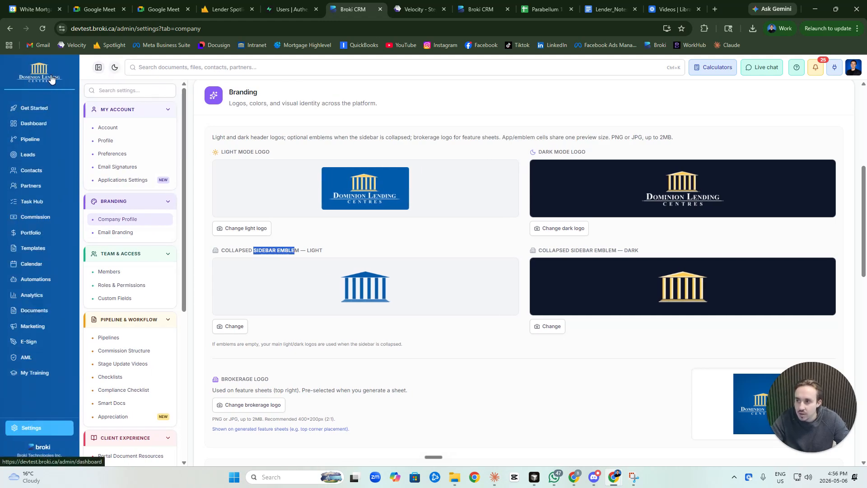
{"action": "left_click", "coordinate": [95, 67]}
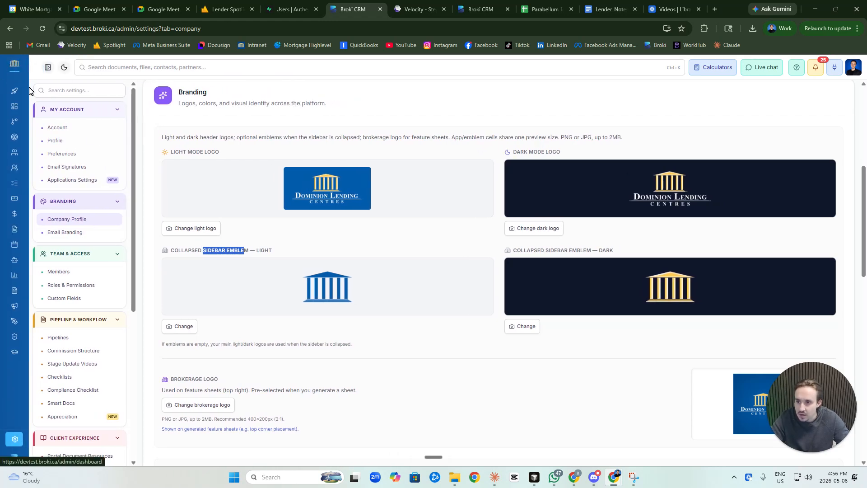
Step: Switch the theme to the white-sidebar light mode and check the light logo and emblem in the expanded and collapsed sidebar
{"action": "left_click", "coordinate": [62, 68]}
{"action": "left_click", "coordinate": [63, 68]}
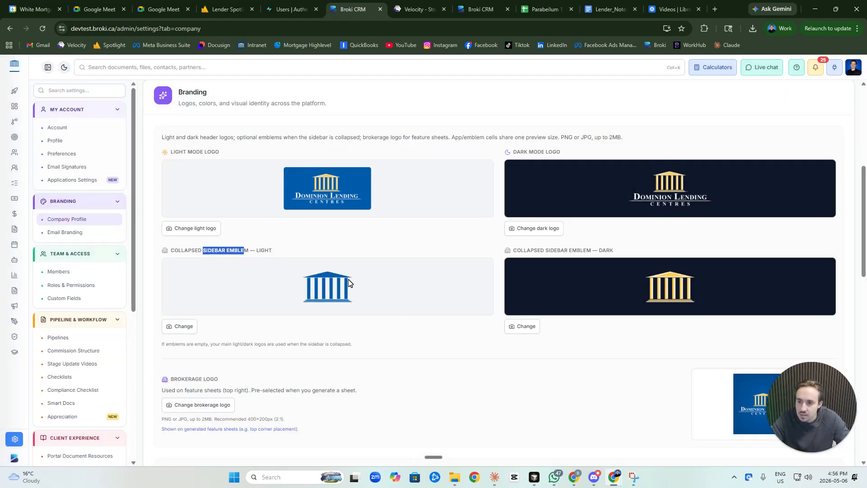
{"action": "left_click", "coordinate": [48, 67]}
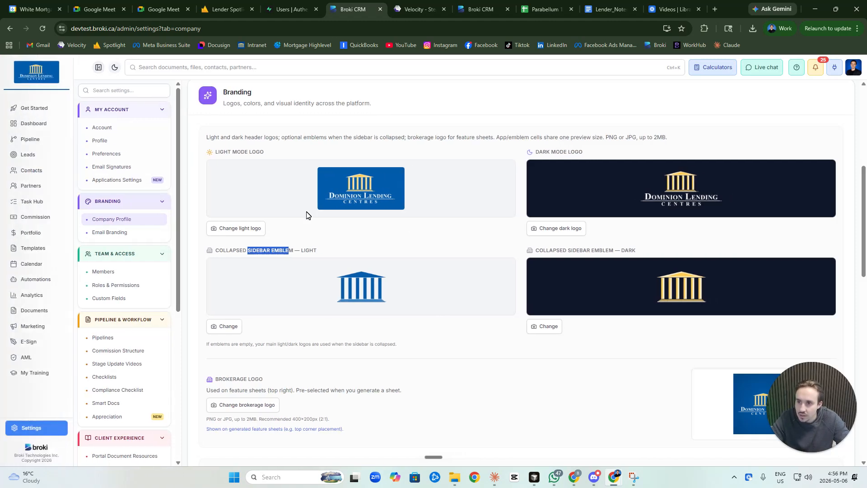
{"action": "left_click", "coordinate": [98, 67]}
{"action": "scroll", "coordinate": [380, 246], "scroll_direction": "down", "scroll_amount": 3}
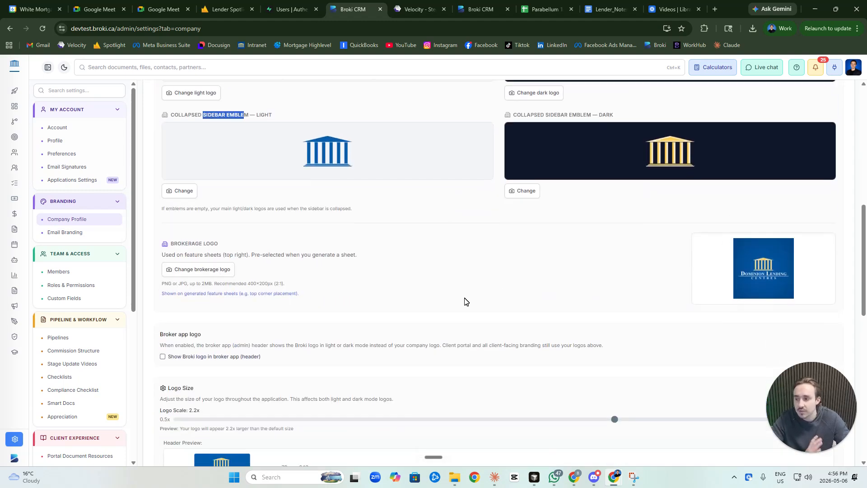
{"action": "left_click", "coordinate": [48, 67]}
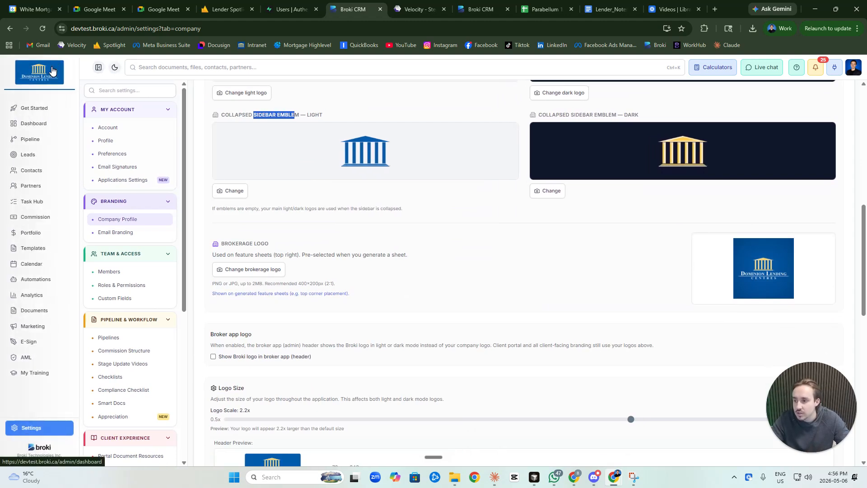
Step: Preview the sample Classic feature sheet in Marketing to see where the brokerage logo is used, and close the preview
{"action": "left_click", "coordinate": [38, 327]}
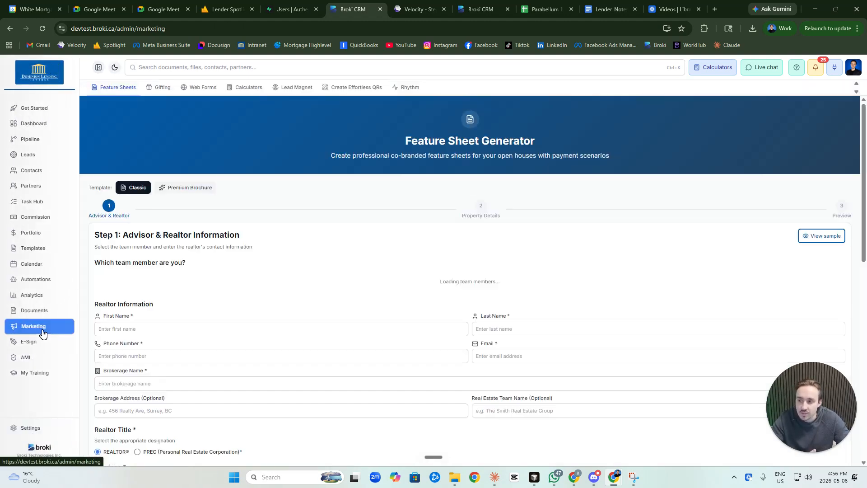
{"action": "left_click", "coordinate": [204, 188]}
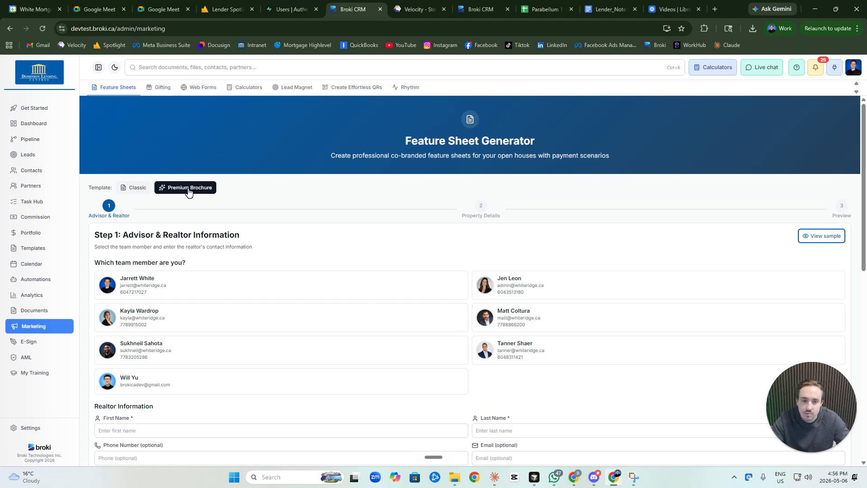
{"action": "left_click", "coordinate": [140, 194]}
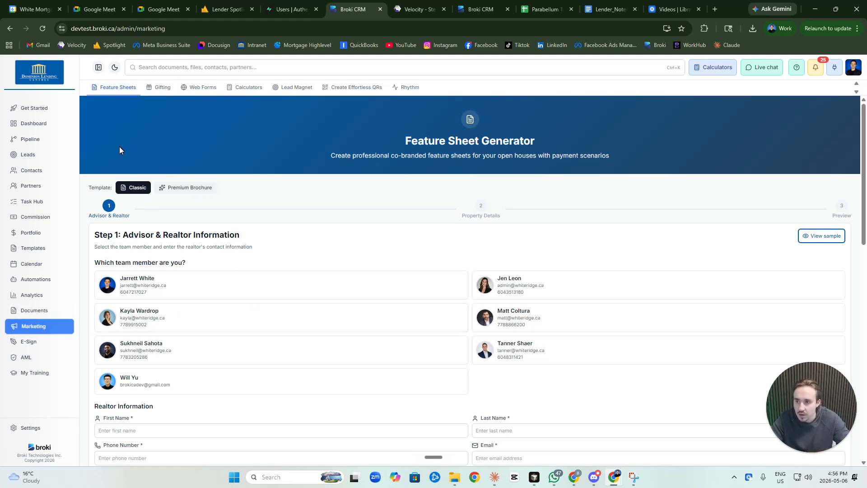
{"action": "left_click", "coordinate": [805, 241]}
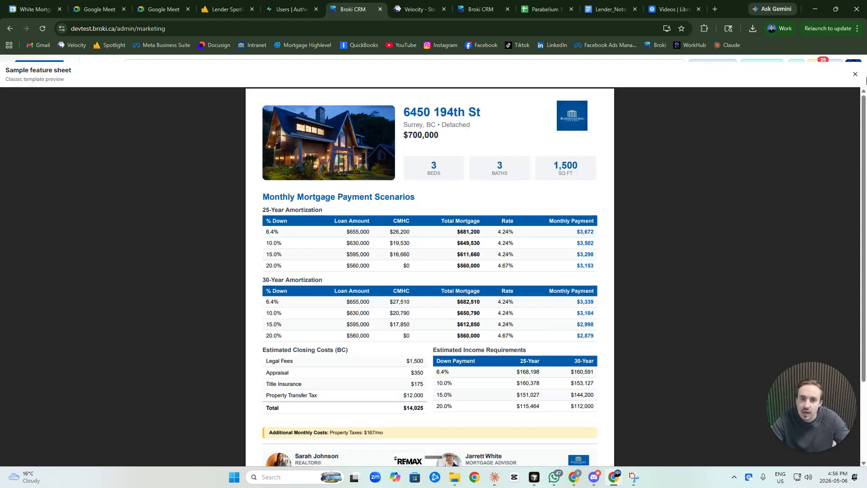
{"action": "left_click", "coordinate": [855, 75]}
Step: Reduce the header logo scale in the Company Profile settings and save the settings
{"action": "left_click", "coordinate": [49, 430]}
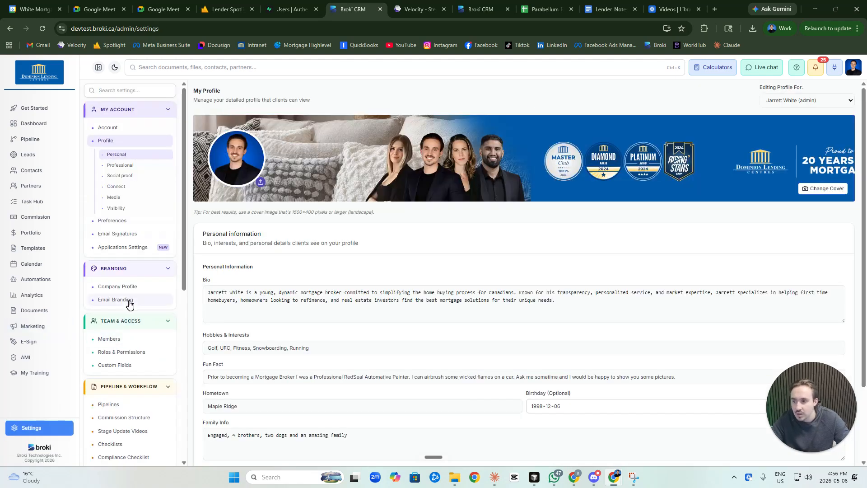
{"action": "left_click", "coordinate": [117, 286]}
{"action": "scroll", "coordinate": [625, 300], "scroll_direction": "down", "scroll_amount": 7}
{"action": "scroll", "coordinate": [657, 310], "scroll_direction": "down", "scroll_amount": 4}
{"action": "left_click_drag", "start_coordinate": [631, 328], "coordinate": [514, 328]}
{"action": "scroll", "coordinate": [655, 367], "scroll_direction": "down", "scroll_amount": 4}
{"action": "scroll", "coordinate": [654, 363], "scroll_direction": "down", "scroll_amount": 5}
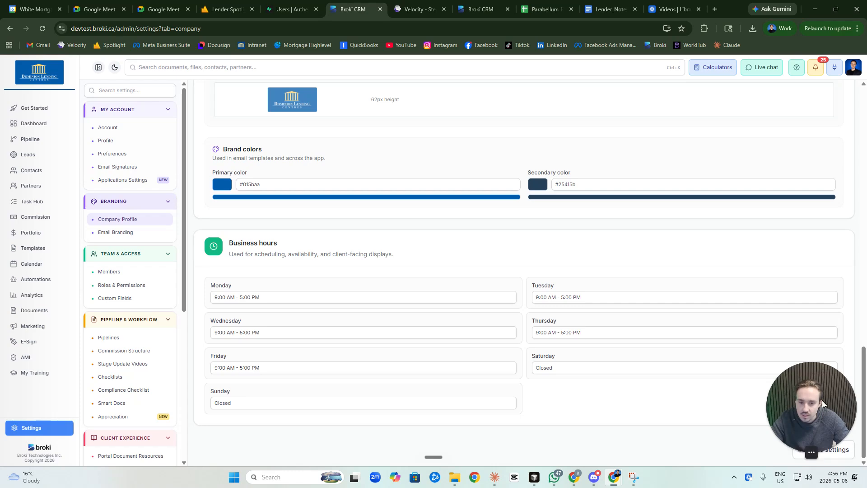
{"action": "left_click", "coordinate": [819, 449]}
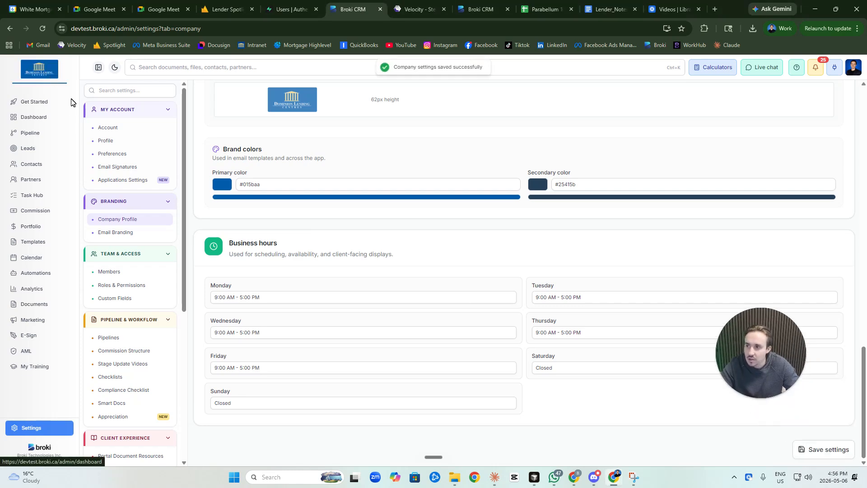
Step: Set the header logo scale to 1.9x and save the company settings
{"action": "scroll", "coordinate": [407, 271], "scroll_direction": "up", "scroll_amount": 10}
{"action": "left_click_drag", "start_coordinate": [514, 295], "coordinate": [559, 293]}
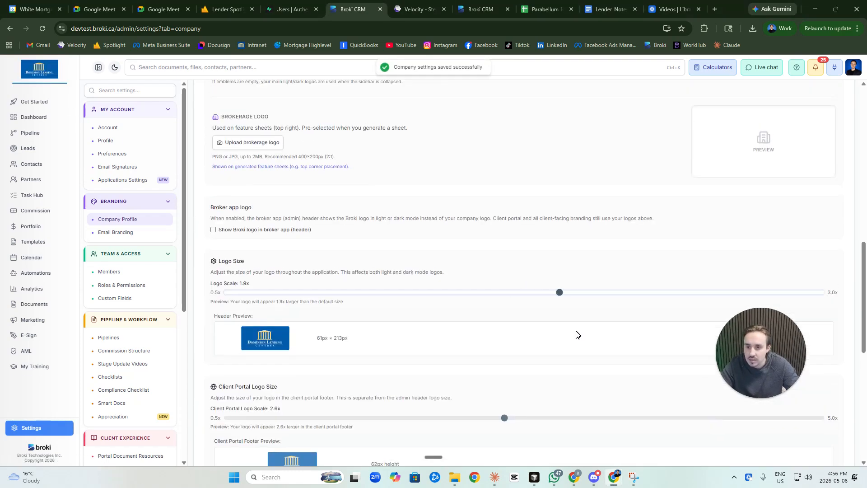
{"action": "scroll", "coordinate": [650, 397], "scroll_direction": "down", "scroll_amount": 8}
{"action": "left_click", "coordinate": [818, 449]}
Step: Set the client portal logo scale to 2.8x and check the brand colors and remaining company settings
{"action": "scroll", "coordinate": [507, 330], "scroll_direction": "up", "scroll_amount": 2}
{"action": "scroll", "coordinate": [507, 331], "scroll_direction": "up", "scroll_amount": 4}
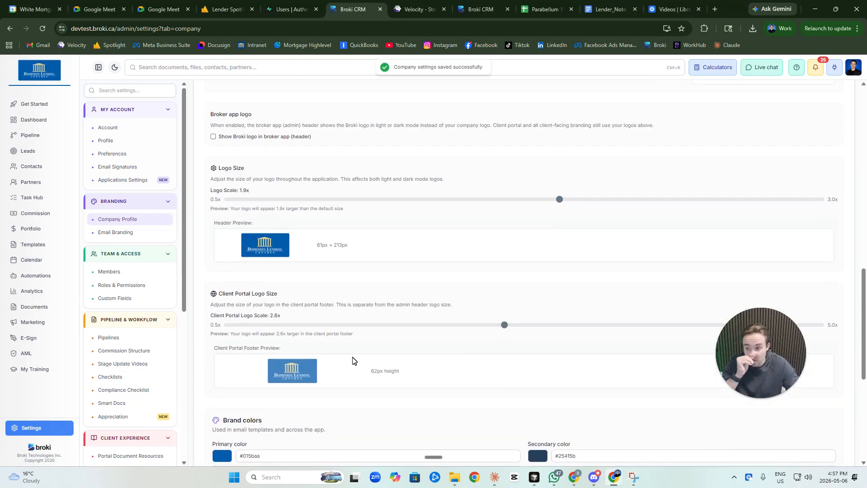
{"action": "left_click_drag", "start_coordinate": [504, 326], "coordinate": [528, 330]}
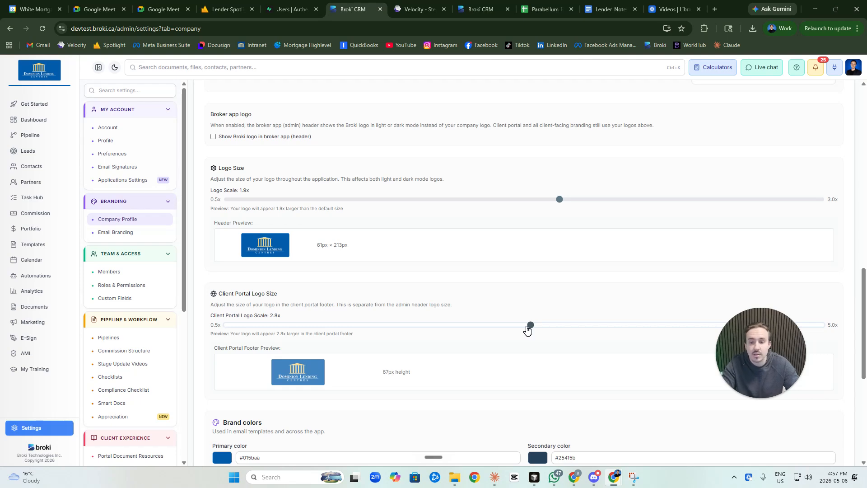
{"action": "scroll", "coordinate": [589, 358], "scroll_direction": "down", "scroll_amount": 6}
{"action": "scroll", "coordinate": [588, 358], "scroll_direction": "up", "scroll_amount": 5}
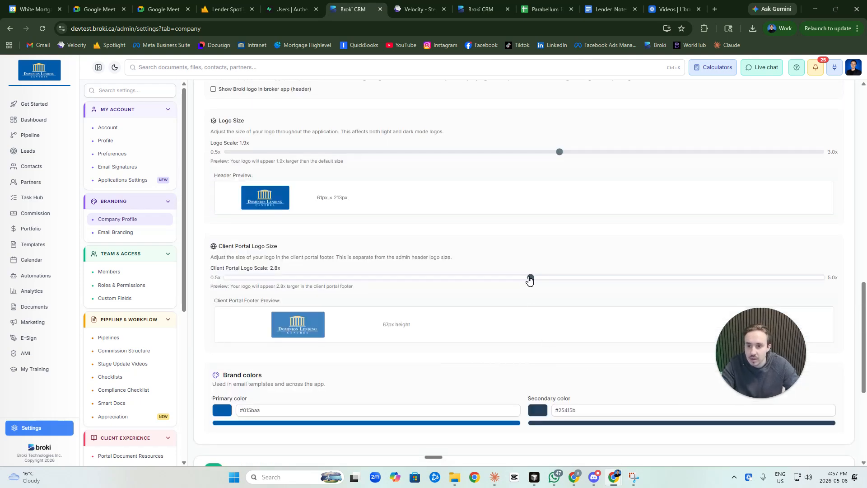
Step: Set the client portal logo scale to 2.7x in the company's branding settings
{"action": "left_click_drag", "start_coordinate": [530, 280], "coordinate": [522, 280]}
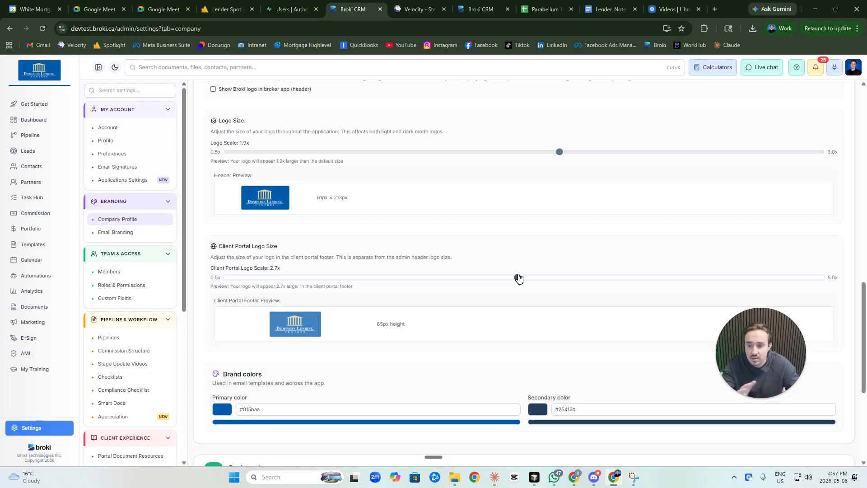
{"action": "scroll", "coordinate": [497, 376], "scroll_direction": "down", "scroll_amount": 2}
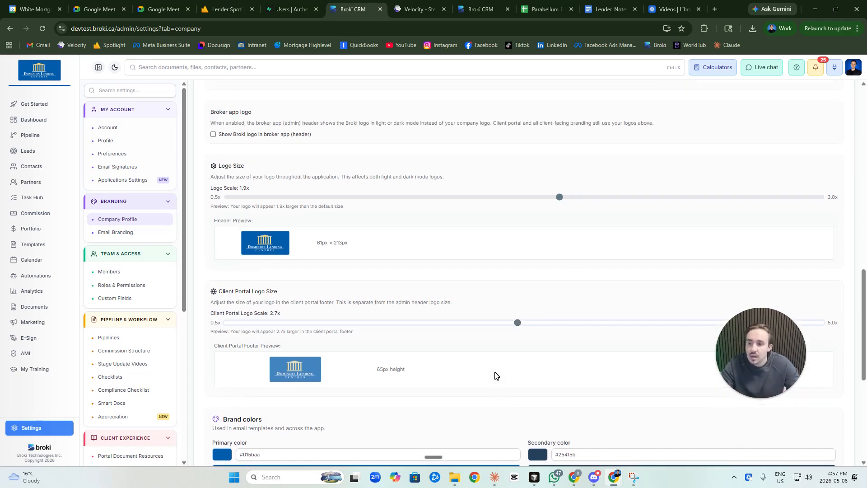
{"action": "scroll", "coordinate": [497, 376], "scroll_direction": "down", "scroll_amount": 1}
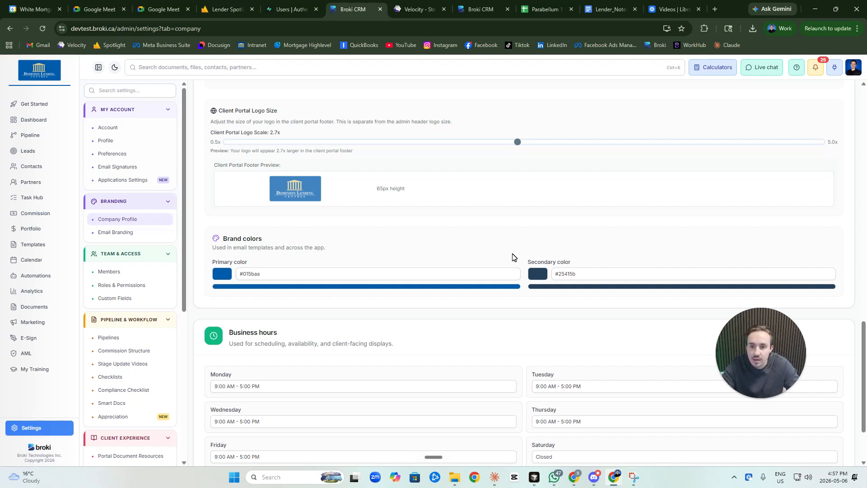
Step: View the secondary brand color in its color picker, close the picker, and check the business hours
{"action": "left_click", "coordinate": [540, 274]}
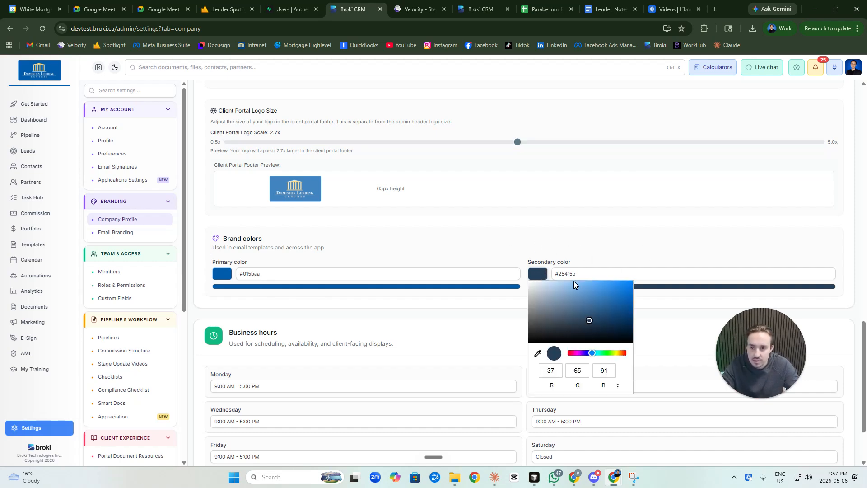
{"action": "left_click", "coordinate": [587, 268]}
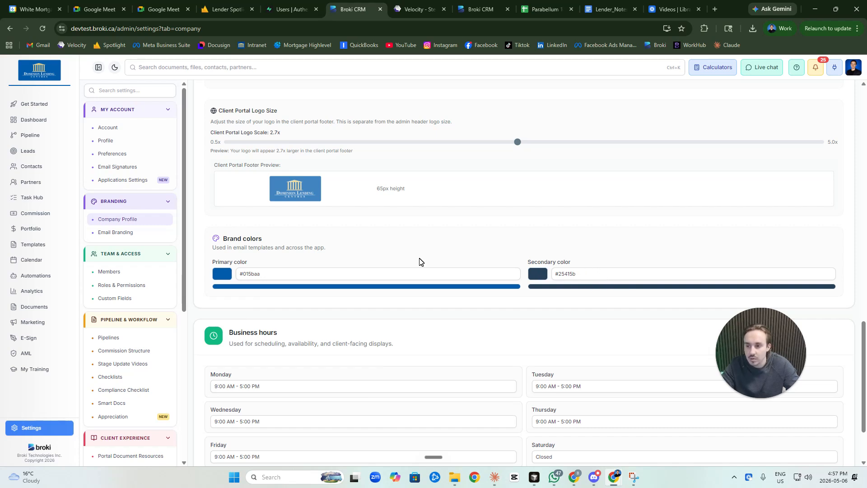
{"action": "scroll", "coordinate": [420, 260], "scroll_direction": "down", "scroll_amount": 2}
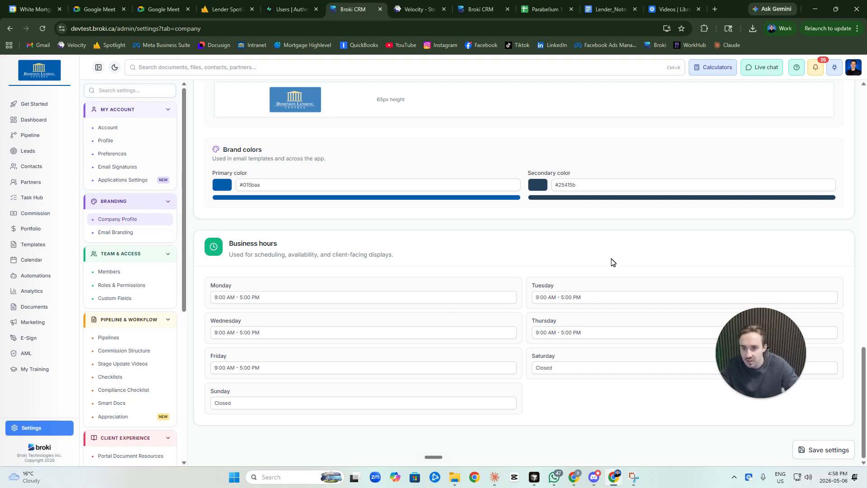
Step: Review the company settings from the brand colors and logo sizes back up to the contact information
{"action": "scroll", "coordinate": [612, 307], "scroll_direction": "up", "scroll_amount": 3}
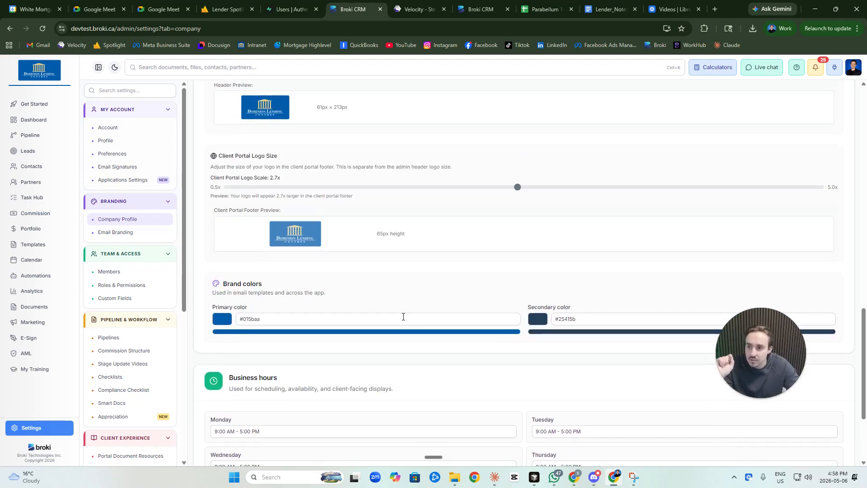
{"action": "scroll", "coordinate": [344, 261], "scroll_direction": "up", "scroll_amount": 1}
{"action": "scroll", "coordinate": [316, 235], "scroll_direction": "up", "scroll_amount": 1}
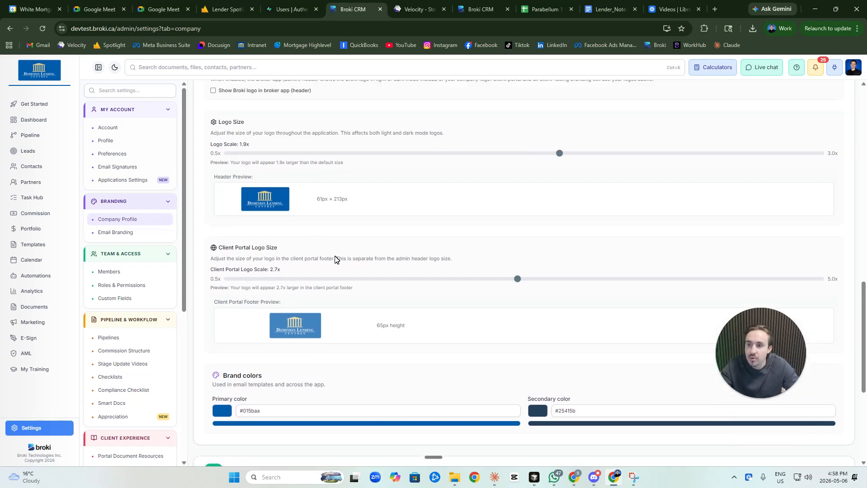
{"action": "scroll", "coordinate": [318, 263], "scroll_direction": "up", "scroll_amount": 2}
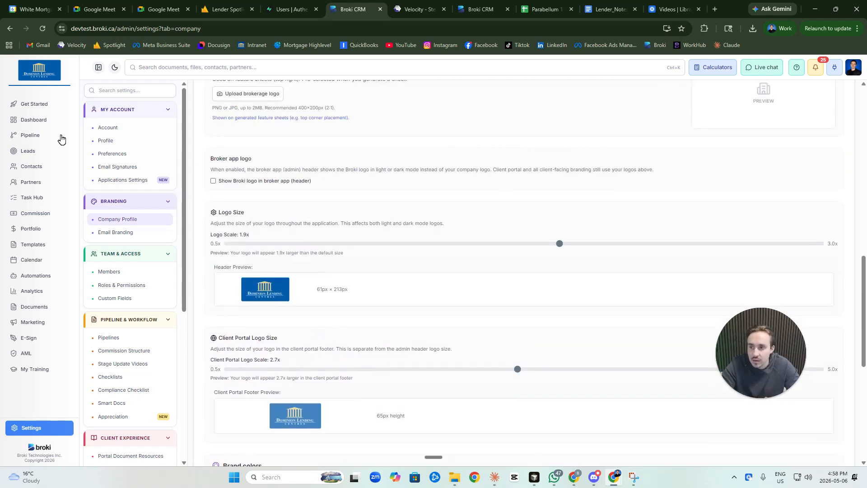
{"action": "scroll", "coordinate": [550, 323], "scroll_direction": "up", "scroll_amount": 3}
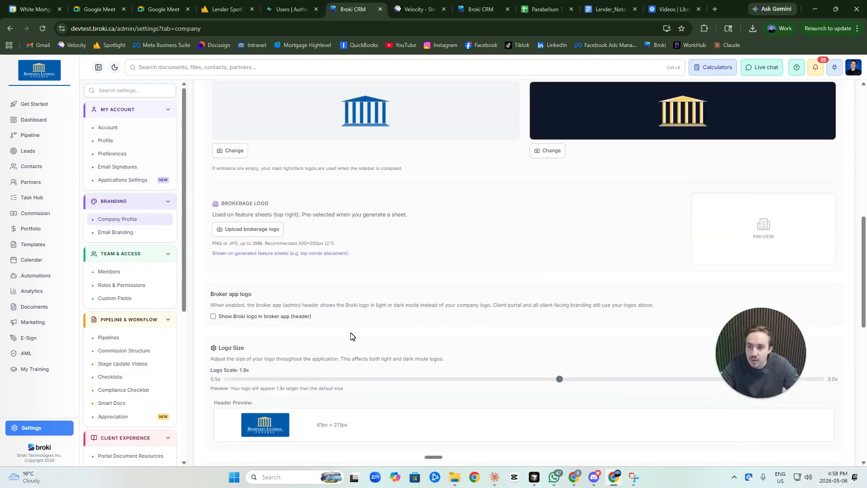
{"action": "scroll", "coordinate": [476, 322], "scroll_direction": "up", "scroll_amount": 10}
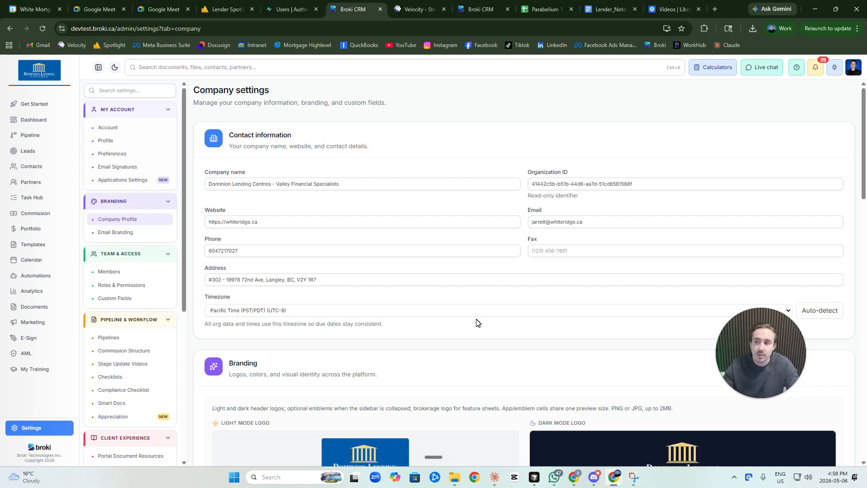
Step: Return to the Get Started onboarding page and activate the featured video search in the broki video library
{"action": "left_click", "coordinate": [28, 104]}
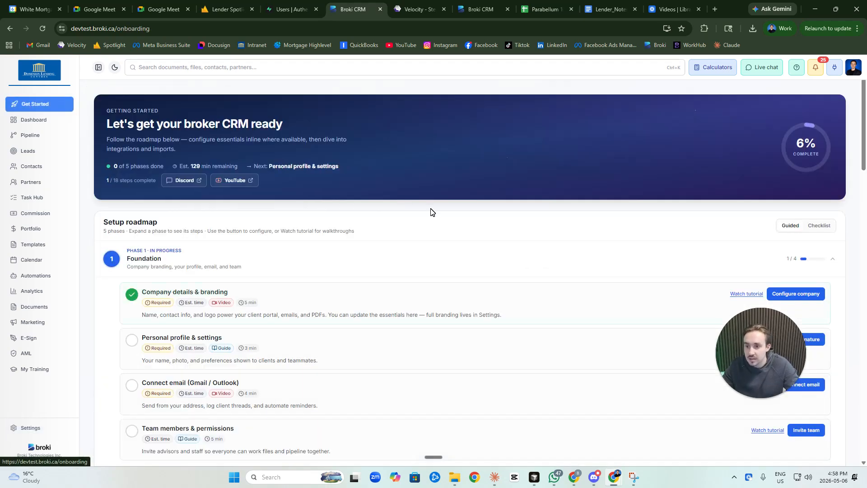
{"action": "scroll", "coordinate": [431, 210], "scroll_direction": "down", "scroll_amount": 12}
{"action": "scroll", "coordinate": [431, 210], "scroll_direction": "up", "scroll_amount": 1}
{"action": "left_click", "coordinate": [707, 176]}
{"action": "scroll", "coordinate": [635, 267], "scroll_direction": "up", "scroll_amount": 2}
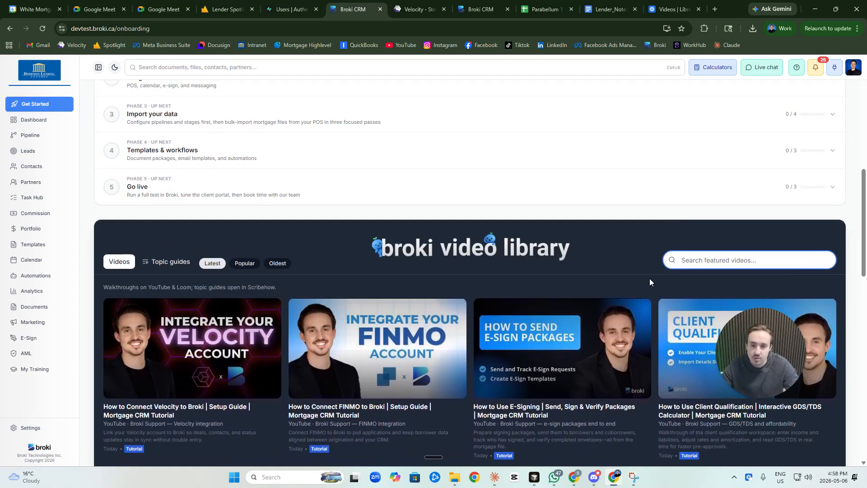